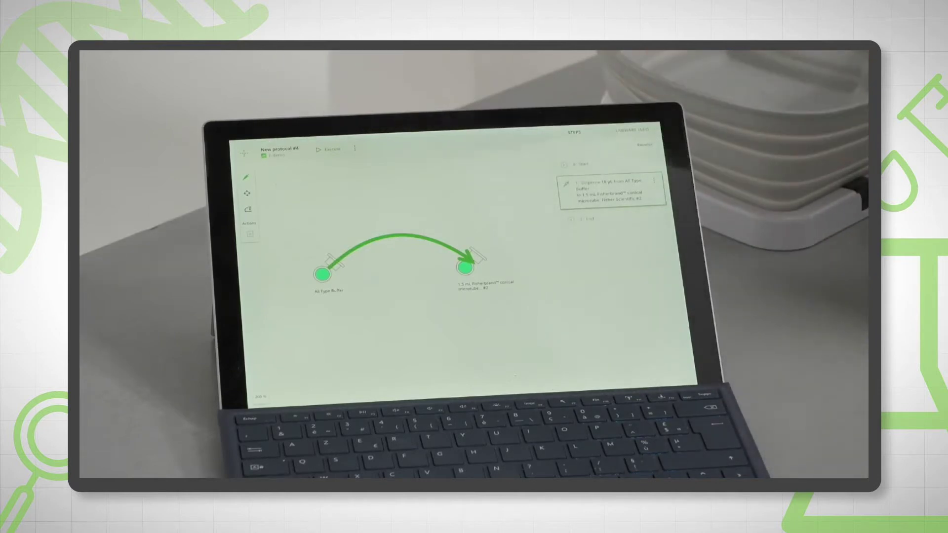
- Open the Actions list to set up execution of BD Serial Dilution
{"action": "left_click", "coordinate": [250, 234]}
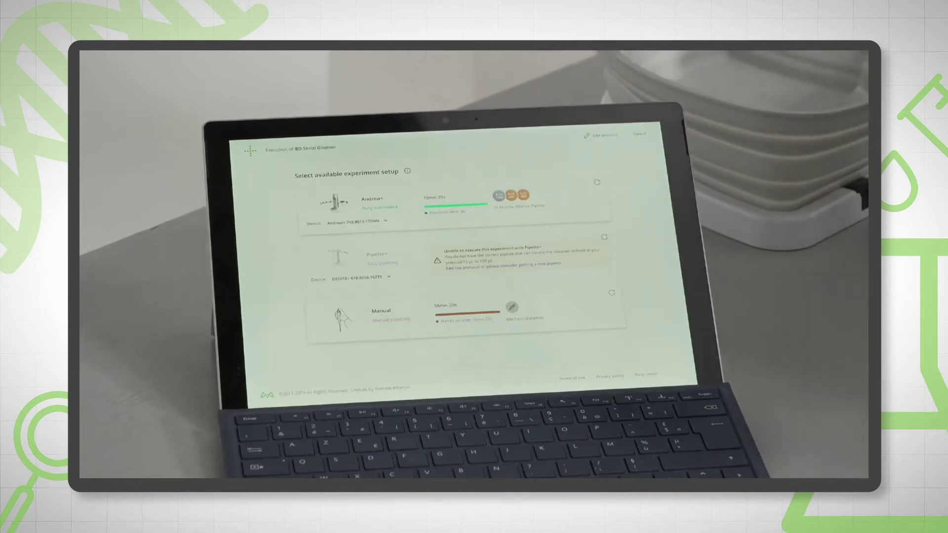
- Choose the Andrew+ robot and confirm the required materials to reach bench preparation
{"action": "left_click", "coordinate": [469, 198]}
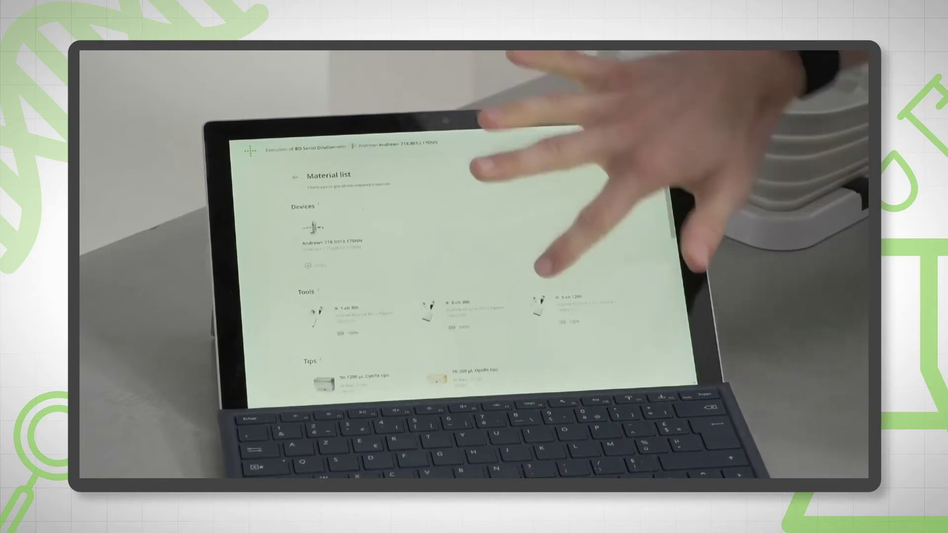
{"action": "scroll", "coordinate": [459, 267], "scroll_direction": "down", "scroll_amount": 5}
{"action": "scroll", "coordinate": [630, 244], "scroll_direction": "down", "scroll_amount": 2}
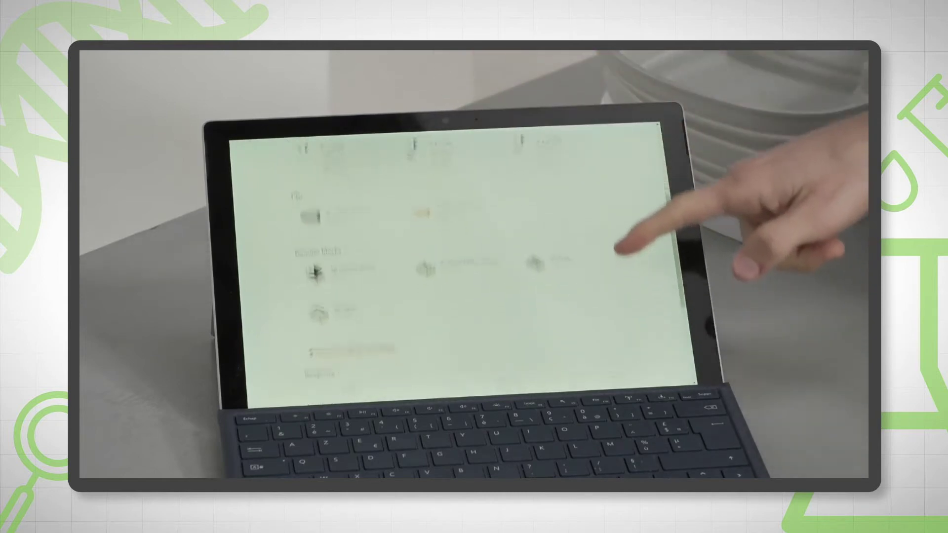
{"action": "scroll", "coordinate": [625, 229], "scroll_direction": "down", "scroll_amount": 2}
{"action": "scroll", "coordinate": [459, 267], "scroll_direction": "up", "scroll_amount": 3}
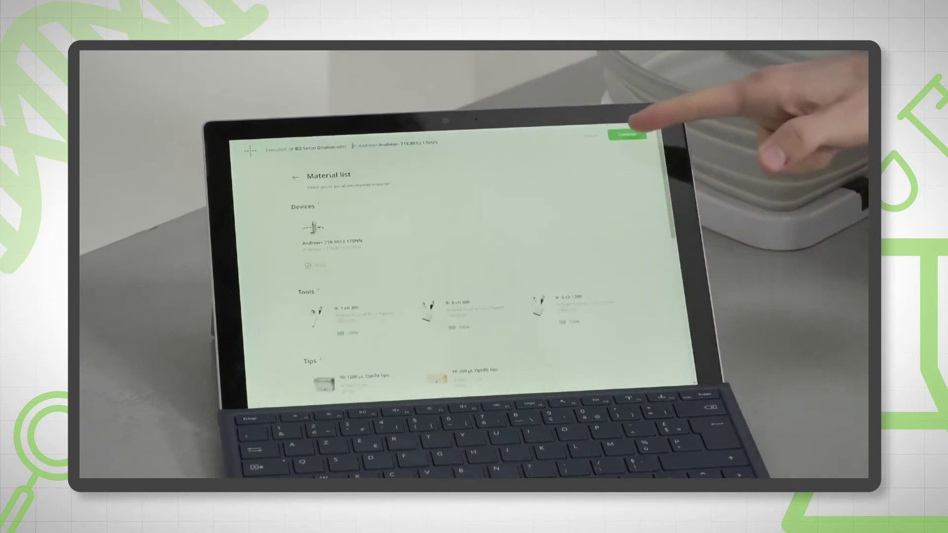
{"action": "left_click", "coordinate": [627, 135]}
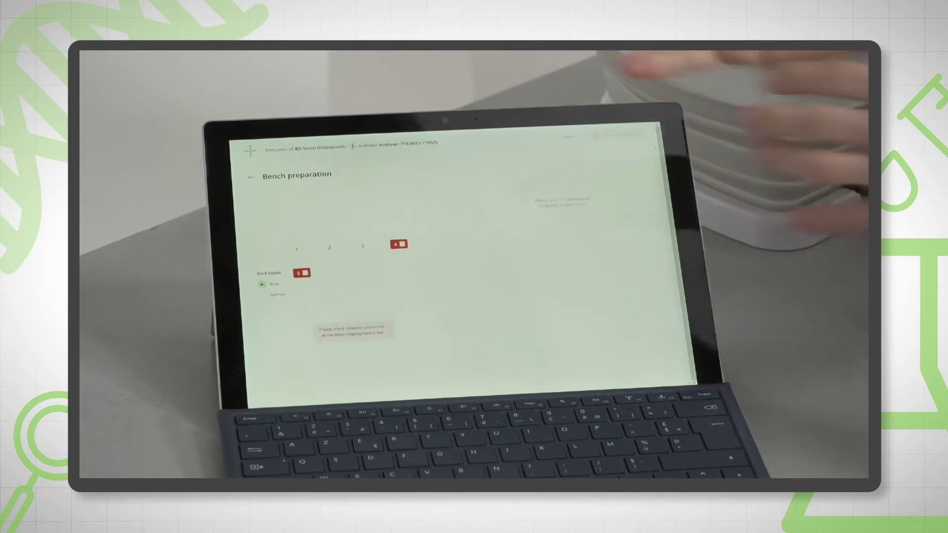